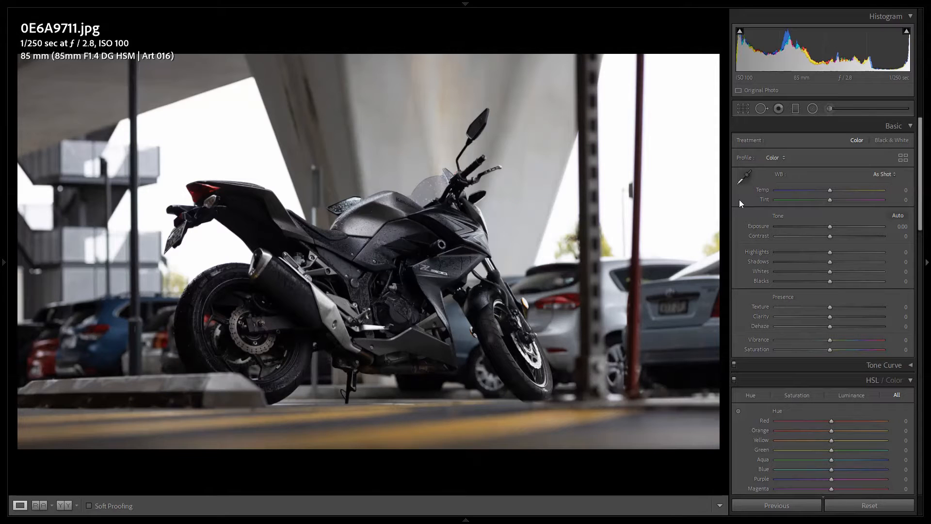
Set the photo's basic tone to Exposure -0.30, Contrast +50, Highlights -100, Shadows +60 and Whites +20.
{"action": "left_click", "coordinate": [901, 227]}
{"action": "type", "text": "-.30"}
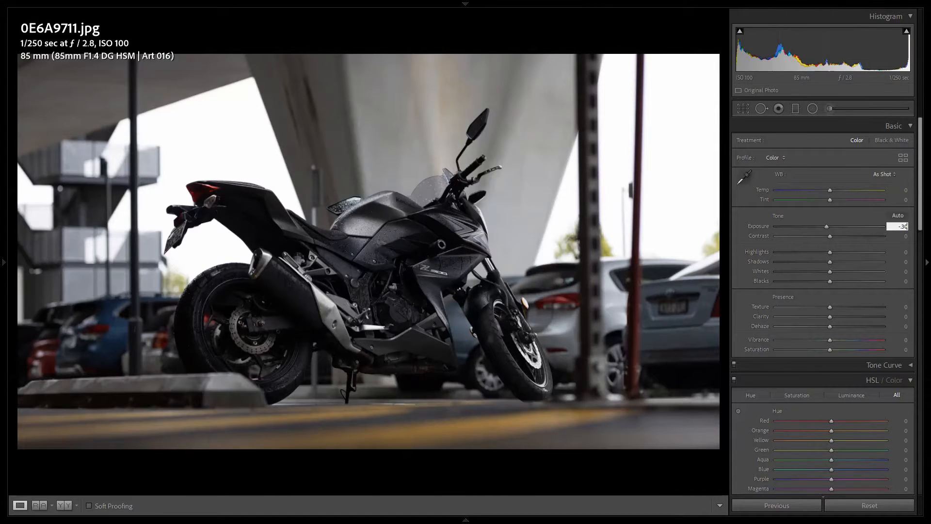
{"action": "key", "text": "Tab"}
{"action": "type", "text": "50"}
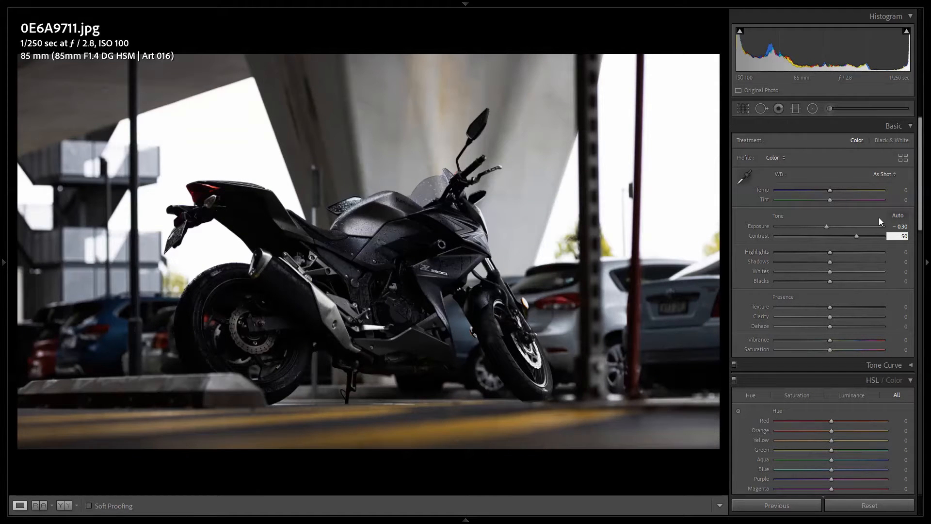
{"action": "key", "text": "Tab"}
{"action": "type", "text": "-100"}
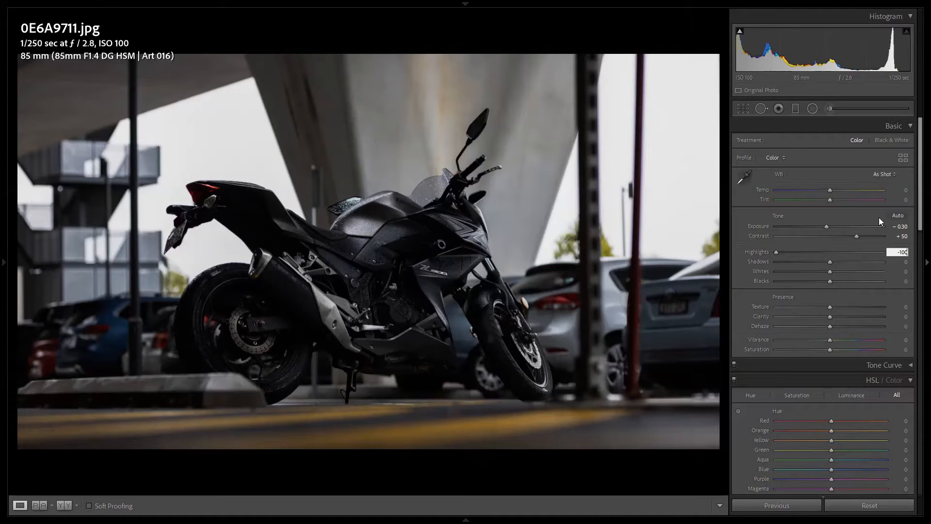
{"action": "key", "text": "Tab"}
{"action": "type", "text": "60"}
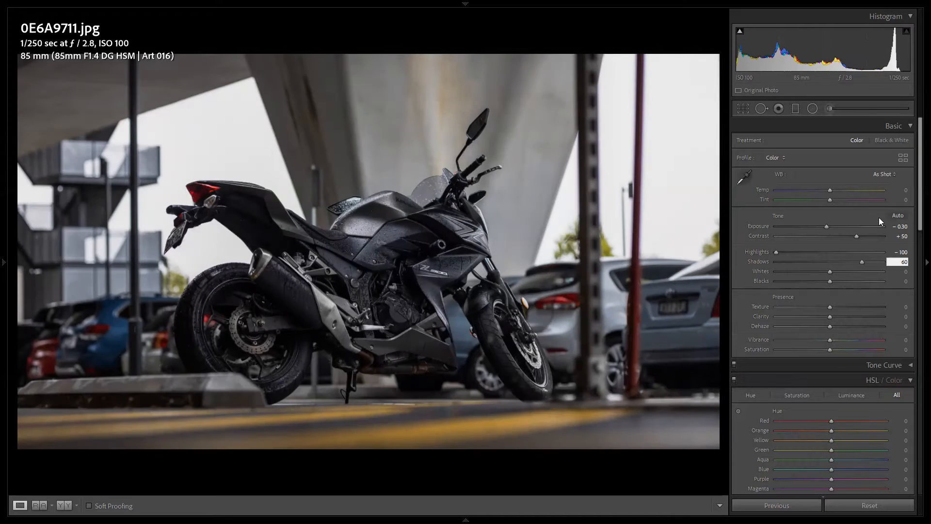
{"action": "key", "text": "Tab"}
{"action": "type", "text": "20"}
{"action": "key", "text": "Tab"}
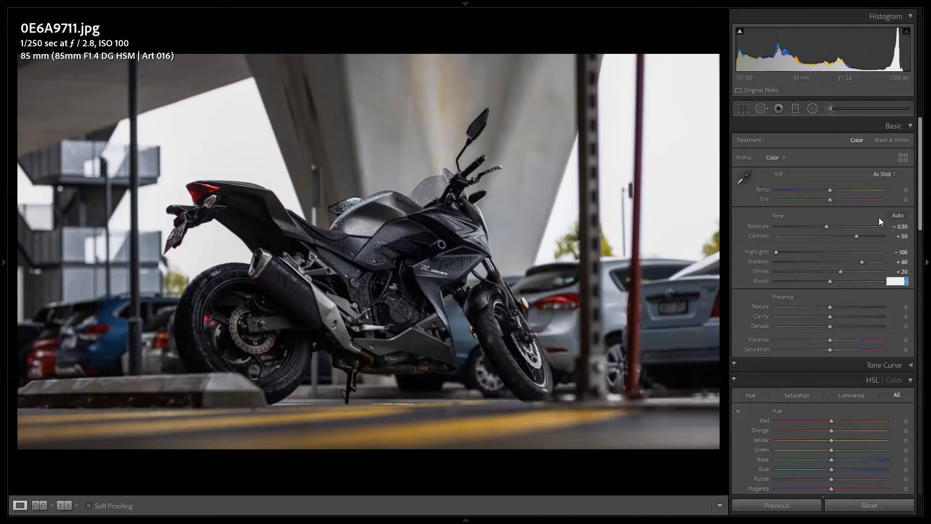
Set the photo's Clarity to +40 and Dehaze to +10.
{"action": "key", "text": "Tab"}
{"action": "key", "text": "Tab"}
{"action": "type", "text": "40"}
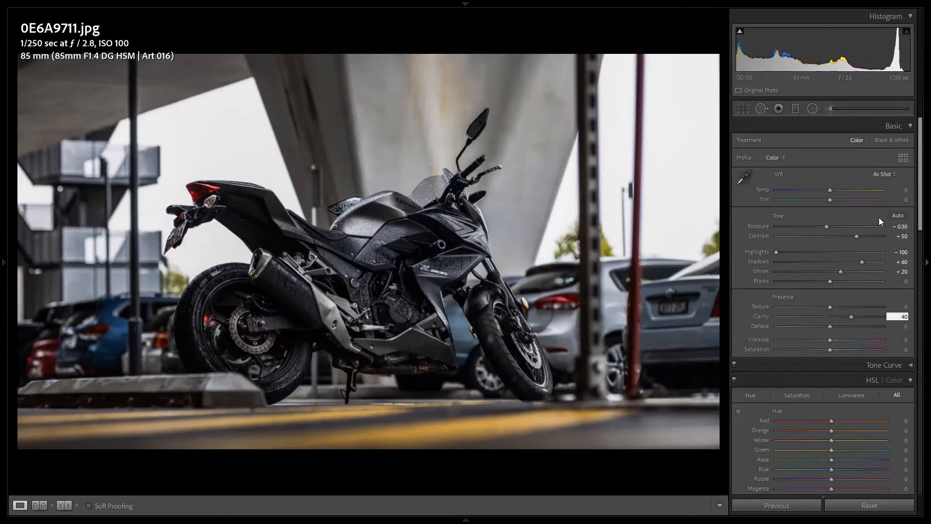
{"action": "key", "text": "Tab"}
{"action": "type", "text": "10"}
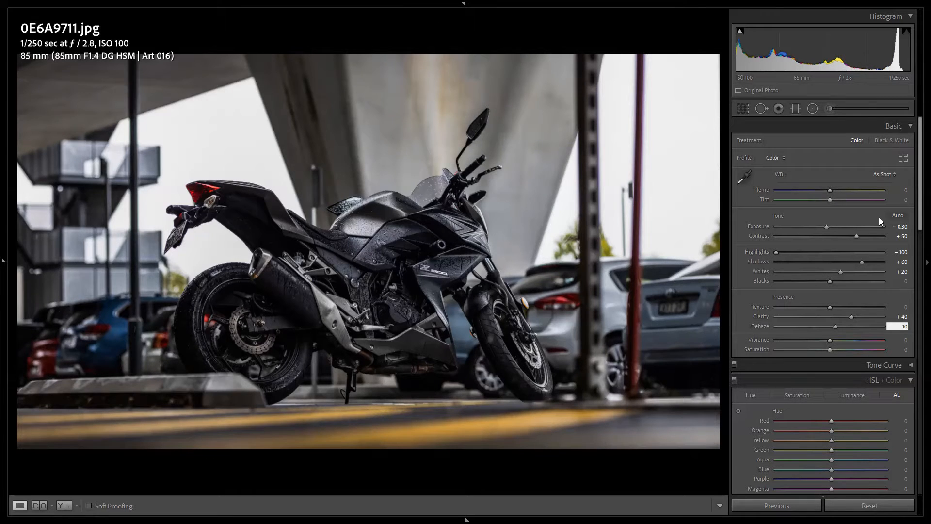
{"action": "key", "text": "Return"}
Set the HSL saturation to +20 for red, -80 for blue, and -100 for orange, yellow, green, aqua, purple and magenta.
{"action": "scroll", "coordinate": [751, 281], "scroll_direction": "down", "scroll_amount": 5}
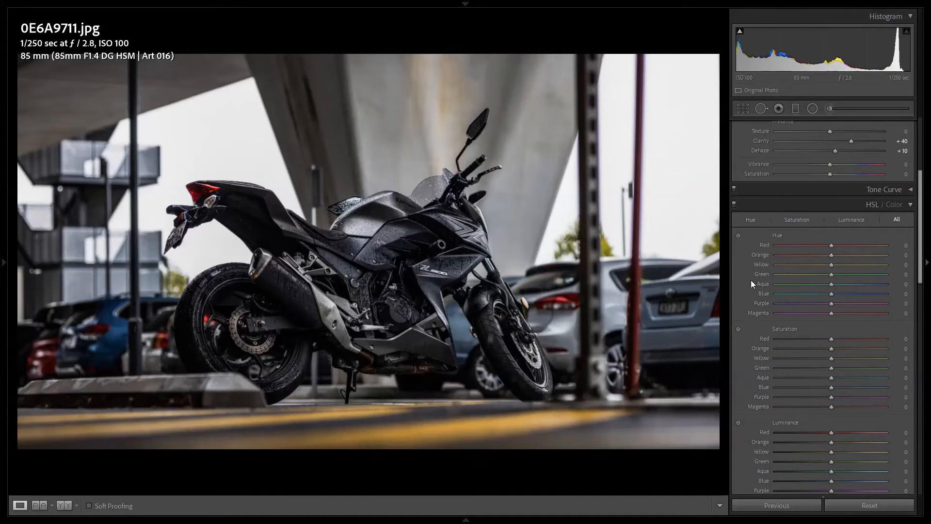
{"action": "scroll", "coordinate": [755, 240], "scroll_direction": "down", "scroll_amount": 2}
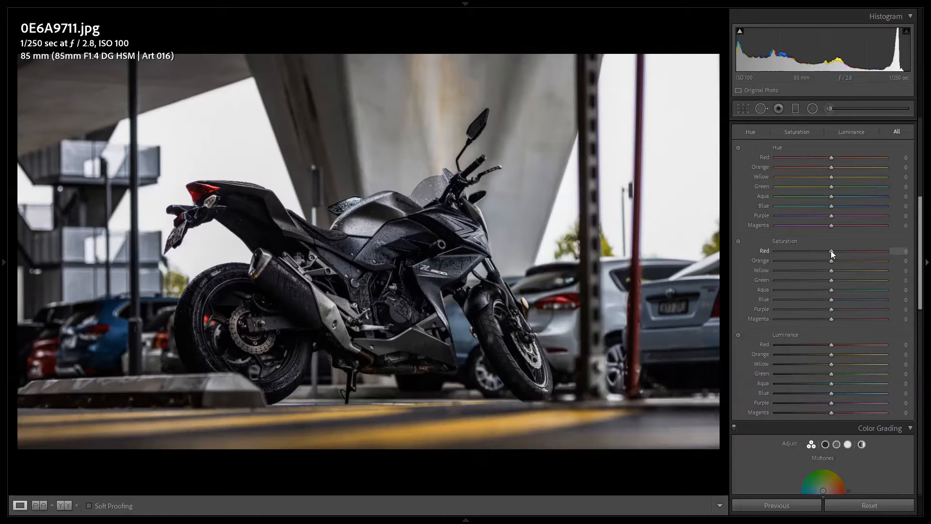
{"action": "left_click_drag", "start_coordinate": [833, 252], "coordinate": [841, 252]}
{"action": "left_click_drag", "start_coordinate": [831, 260], "coordinate": [771, 258]}
{"action": "left_click_drag", "start_coordinate": [832, 270], "coordinate": [766, 269]}
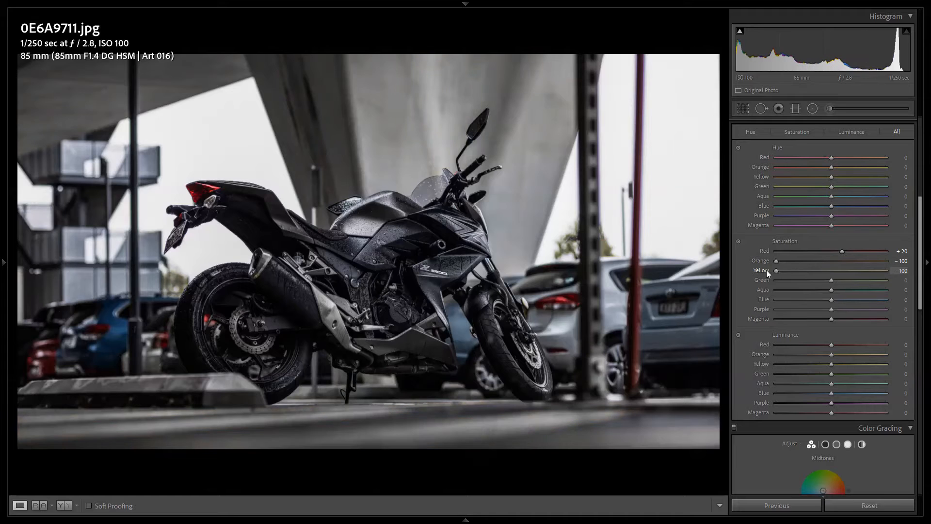
{"action": "left_click_drag", "start_coordinate": [831, 280], "coordinate": [769, 281]}
{"action": "left_click_drag", "start_coordinate": [830, 290], "coordinate": [770, 290]}
{"action": "left_click_drag", "start_coordinate": [831, 299], "coordinate": [789, 299]}
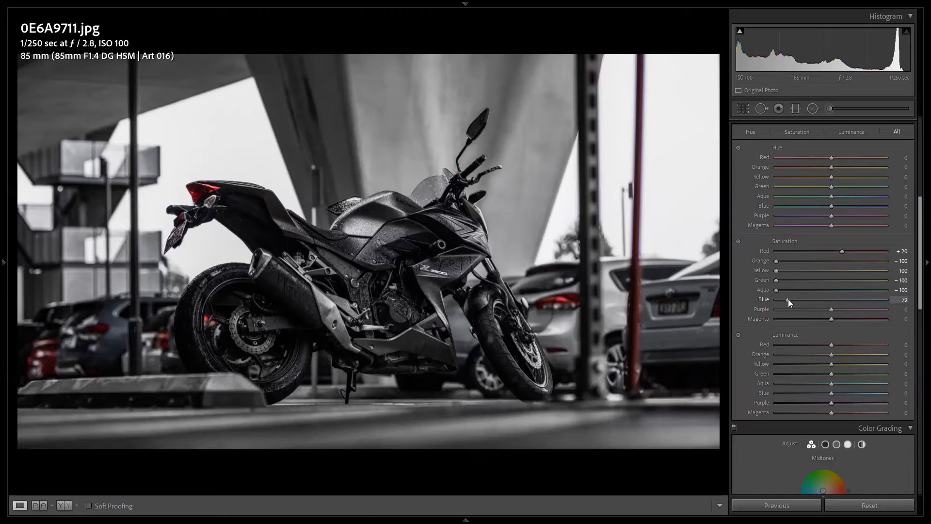
{"action": "left_click_drag", "start_coordinate": [831, 309], "coordinate": [774, 310]}
{"action": "left_click_drag", "start_coordinate": [829, 318], "coordinate": [774, 319]}
Set the HSL luminance to +50 for orange and blue, keeping red at 0.
{"action": "scroll", "coordinate": [809, 322], "scroll_direction": "down", "scroll_amount": 3}
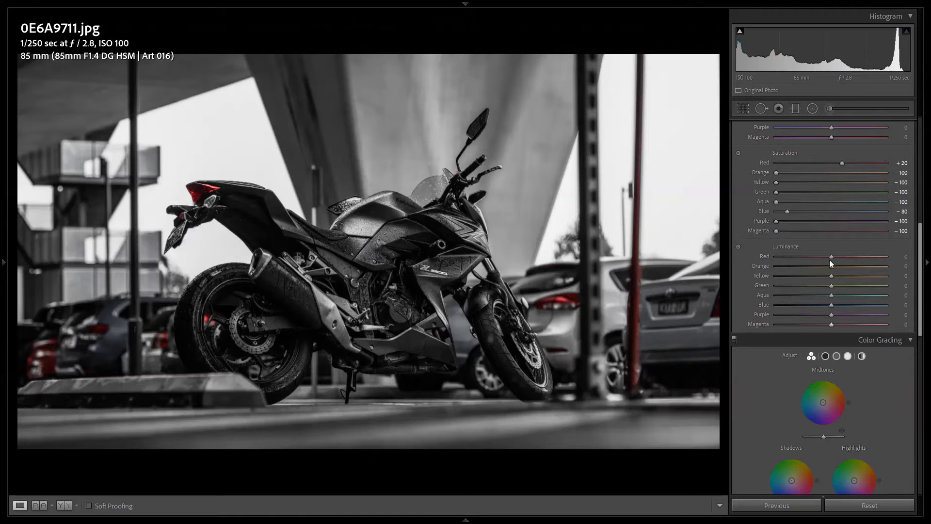
{"action": "left_click_drag", "start_coordinate": [831, 257], "coordinate": [842, 258]}
{"action": "left_click_drag", "start_coordinate": [832, 266], "coordinate": [859, 270]}
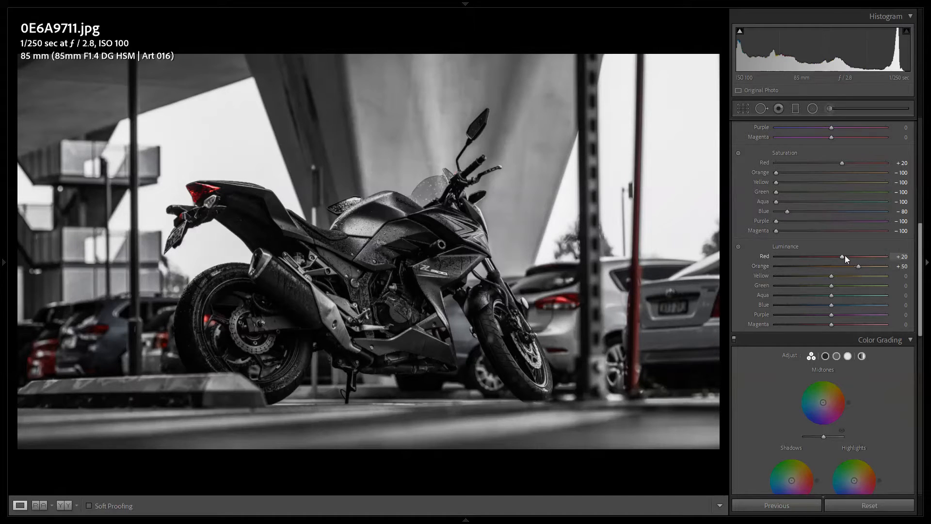
{"action": "left_click_drag", "start_coordinate": [843, 257], "coordinate": [831, 255]}
{"action": "left_click_drag", "start_coordinate": [831, 304], "coordinate": [858, 307]}
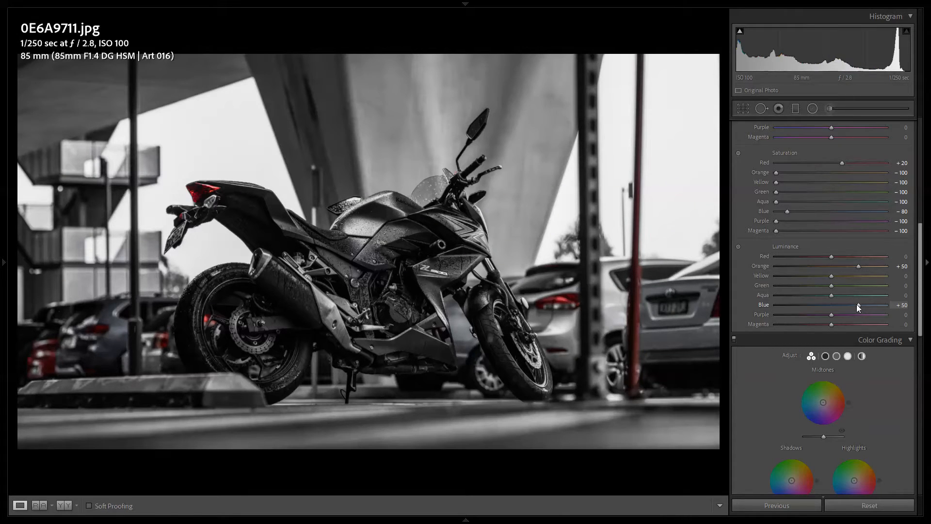
Tint the shadows in Color Grading with hue 220 and saturation 10.
{"action": "scroll", "coordinate": [787, 299], "scroll_direction": "down", "scroll_amount": 5}
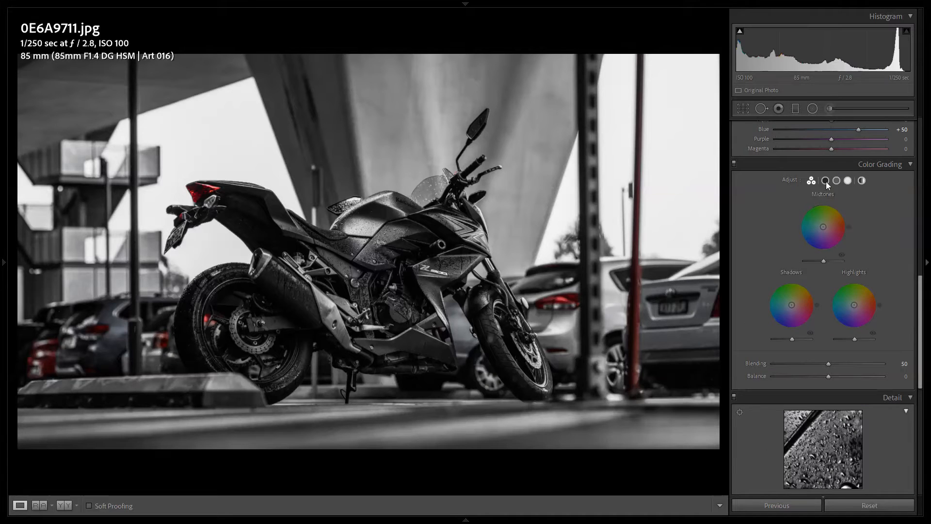
{"action": "left_click", "coordinate": [825, 180]}
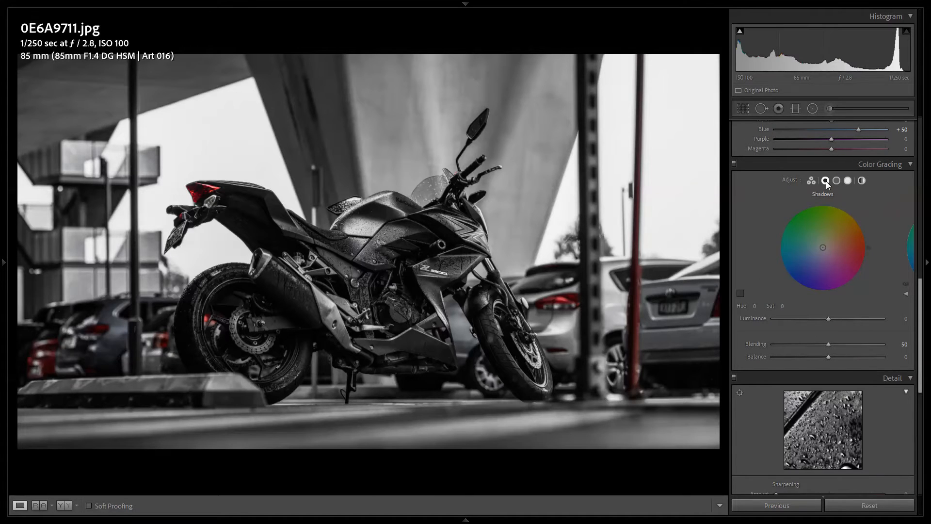
{"action": "left_click", "coordinate": [757, 306]}
{"action": "type", "text": "220"}
{"action": "key", "text": "Tab"}
{"action": "type", "text": "10"}
{"action": "key", "text": "Return"}
Tint the highlights in Color Grading with hue 220 and saturation 10, and set Blending to 100.
{"action": "left_click", "coordinate": [848, 180]}
{"action": "left_click", "coordinate": [758, 306]}
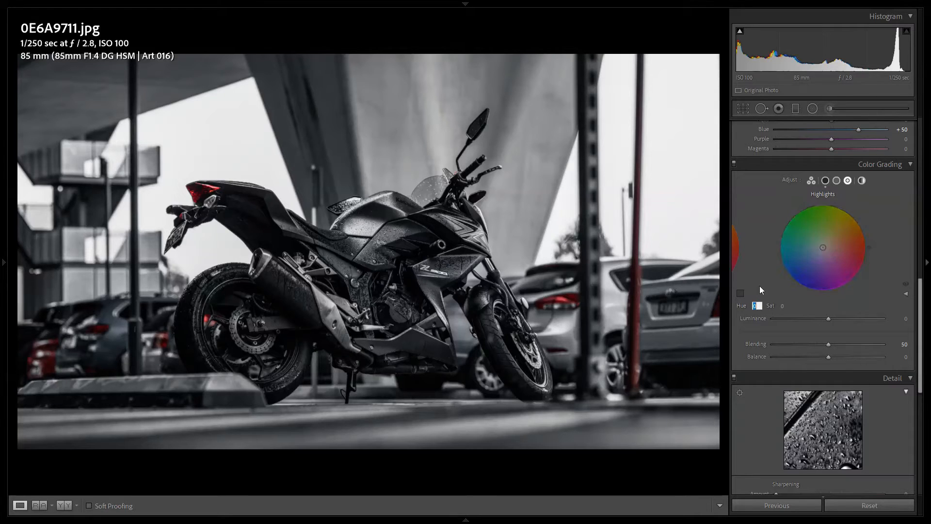
{"action": "type", "text": "220"}
{"action": "key", "text": "Tab"}
{"action": "type", "text": "10"}
{"action": "key", "text": "Return"}
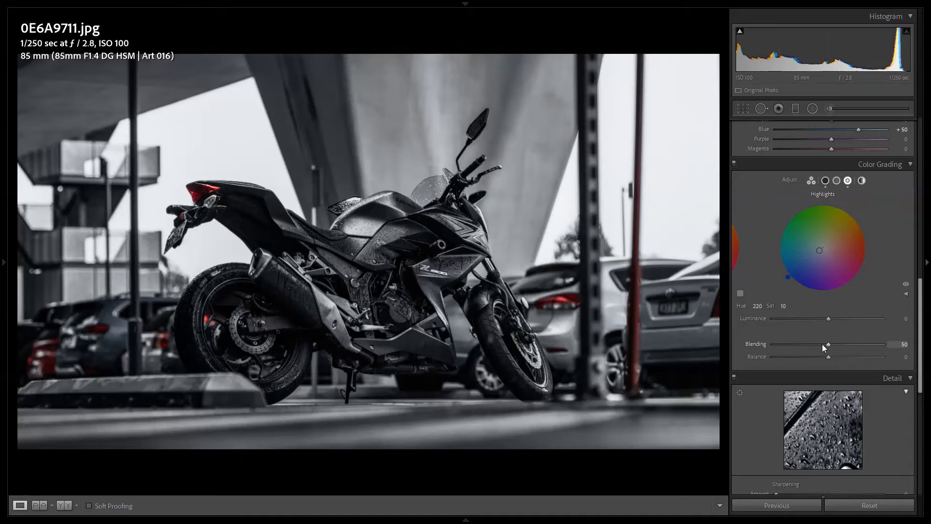
{"action": "left_click_drag", "start_coordinate": [829, 346], "coordinate": [889, 347]}
Set sharpening to Amount 40 with Masking 56, and luminance noise reduction to 10.
{"action": "scroll", "coordinate": [786, 331], "scroll_direction": "down", "scroll_amount": 3}
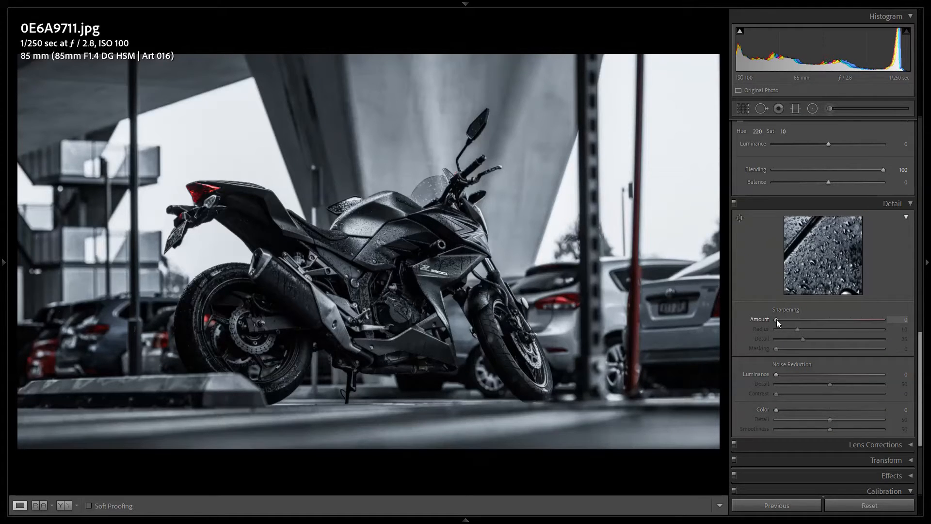
{"action": "left_click_drag", "start_coordinate": [779, 320], "coordinate": [805, 320]}
{"action": "key", "text": "alt"}
{"action": "left_click_drag", "start_coordinate": [776, 348], "coordinate": [836, 350]}
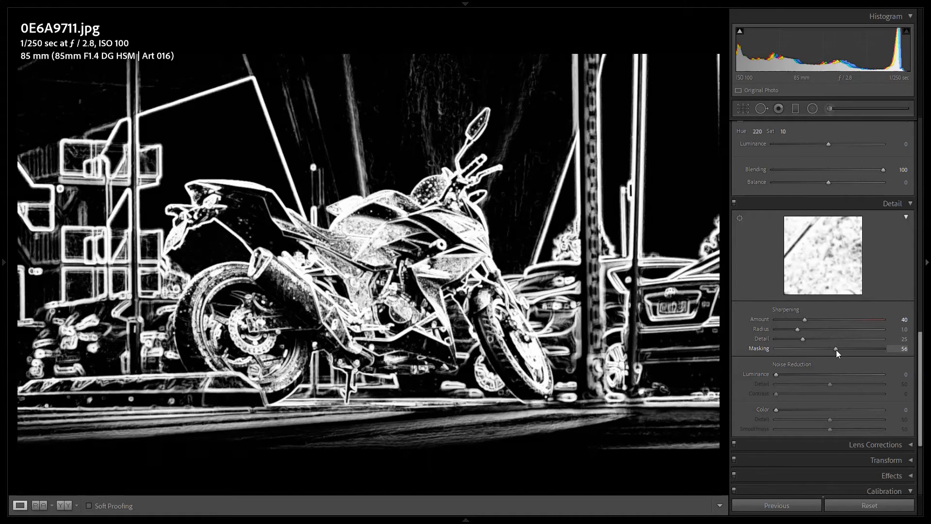
{"action": "left_click_drag", "start_coordinate": [836, 350], "coordinate": [836, 350]}
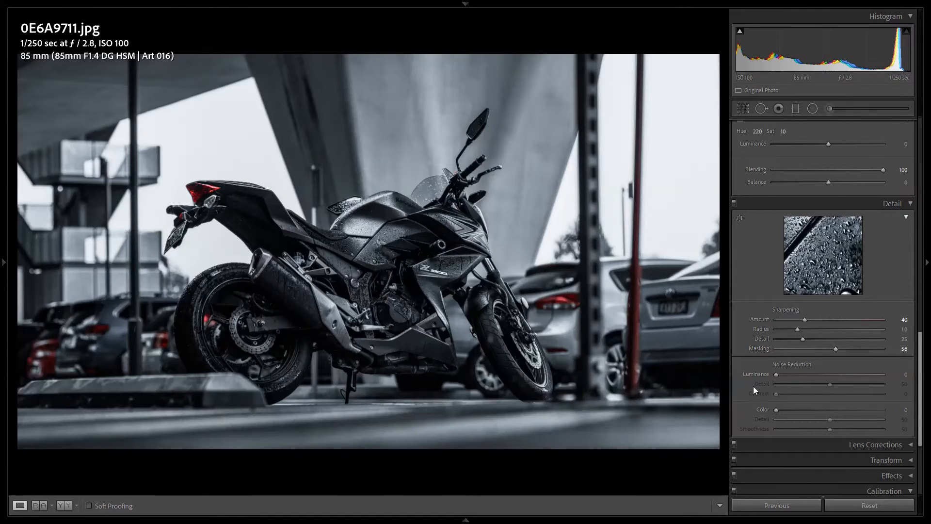
{"action": "left_click_drag", "start_coordinate": [776, 375], "coordinate": [779, 374]}
Set the Blue Primary saturation to +100 in the camera calibration.
{"action": "scroll", "coordinate": [749, 380], "scroll_direction": "down", "scroll_amount": 5}
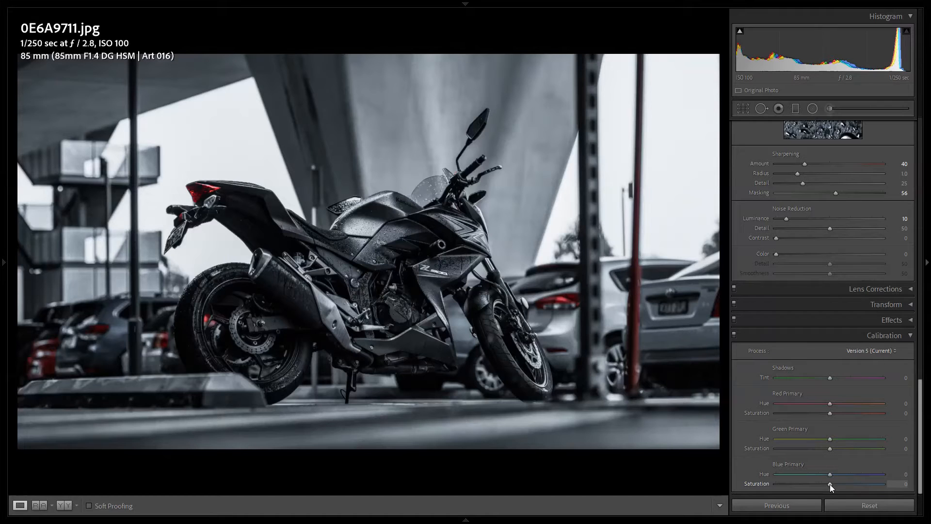
{"action": "left_click_drag", "start_coordinate": [830, 484], "coordinate": [887, 485]}
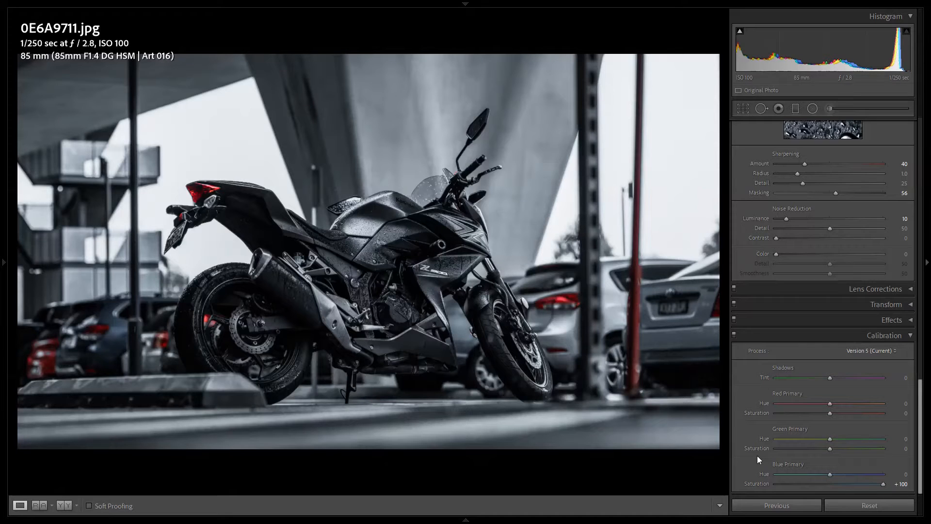
Add a horizontal graduated filter from just above the photo's upper edge down to the middle of the motorcycle.
{"action": "scroll", "coordinate": [757, 451], "scroll_direction": "up", "scroll_amount": 15}
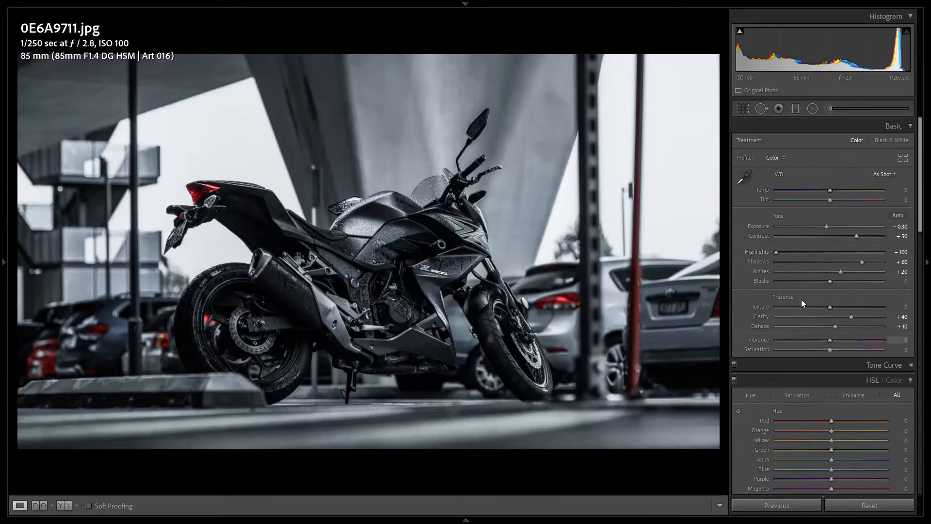
{"action": "left_click", "coordinate": [796, 109]}
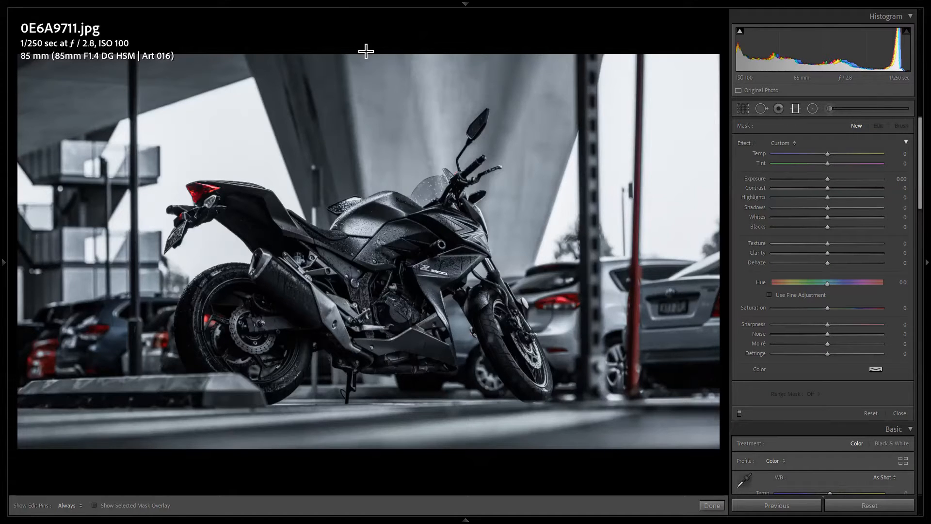
{"action": "left_click_drag", "start_coordinate": [366, 51], "coordinate": [361, 239]}
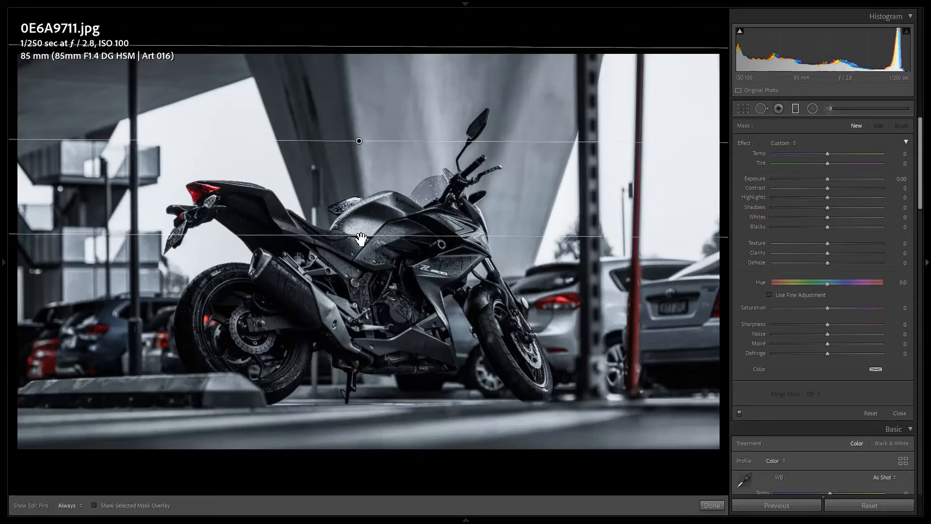
{"action": "left_click_drag", "start_coordinate": [361, 239], "coordinate": [361, 262]}
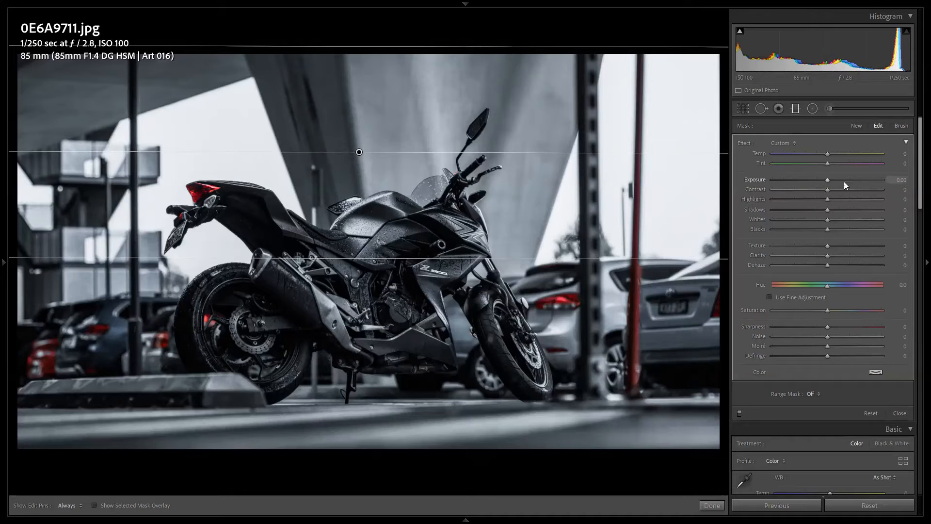
Set the upper graduated filter's Exposure to -0.91 and Clarity to 20, and finish editing it.
{"action": "left_click", "coordinate": [893, 180]}
{"action": "type", "text": "-9"}
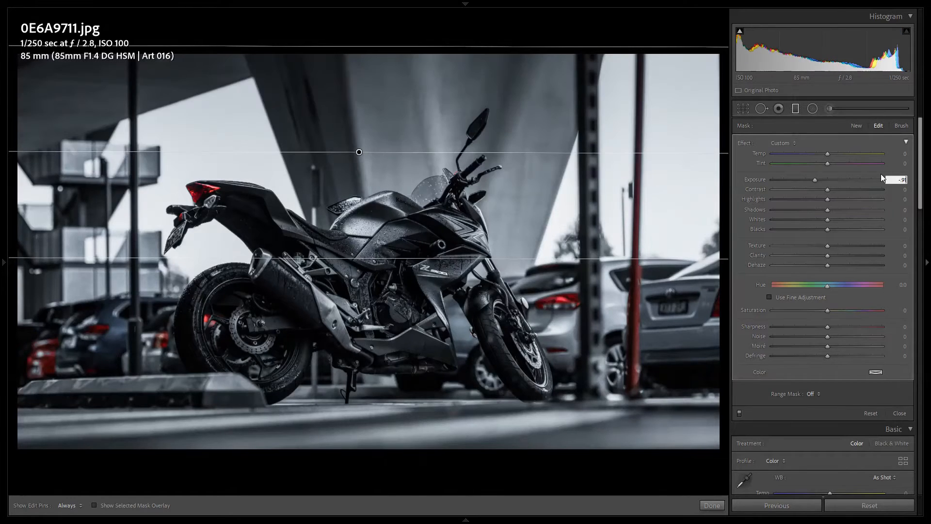
{"action": "type", "text": "1"}
{"action": "key", "text": "Return"}
{"action": "left_click", "coordinate": [904, 255]}
{"action": "type", "text": "20"}
{"action": "key", "text": "Return"}
{"action": "left_click", "coordinate": [712, 506]}
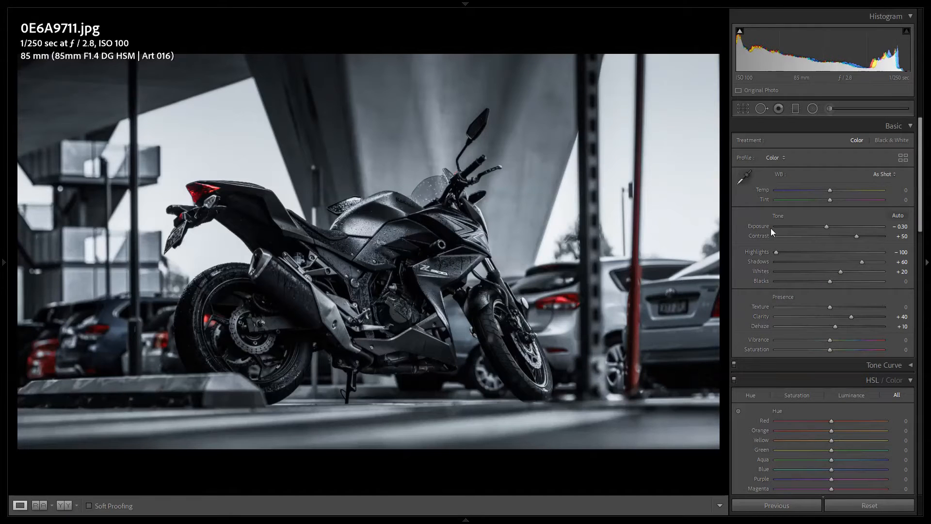
Add a second horizontal graduated filter rising from the photo's lower edge, and adjust its range to fade out around the front wheel's upper part.
{"action": "left_click", "coordinate": [796, 112]}
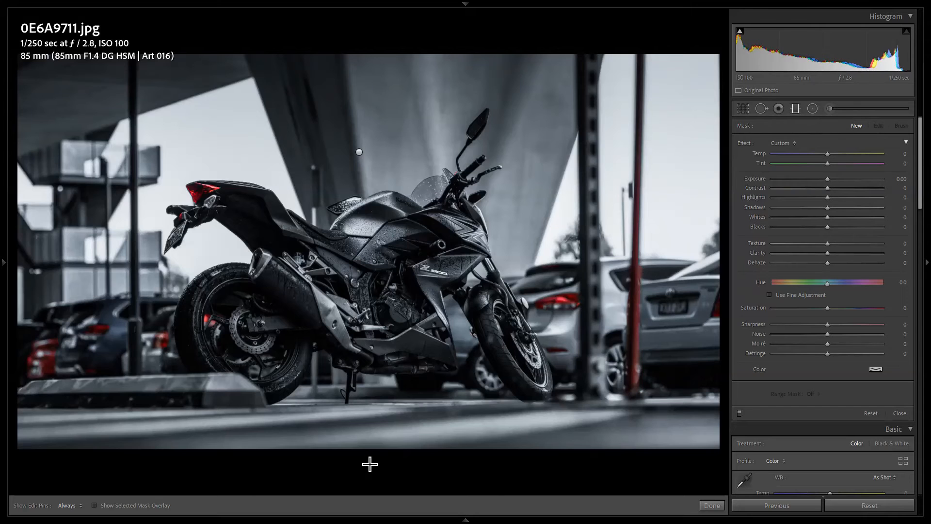
{"action": "left_click_drag", "start_coordinate": [370, 463], "coordinate": [370, 257]}
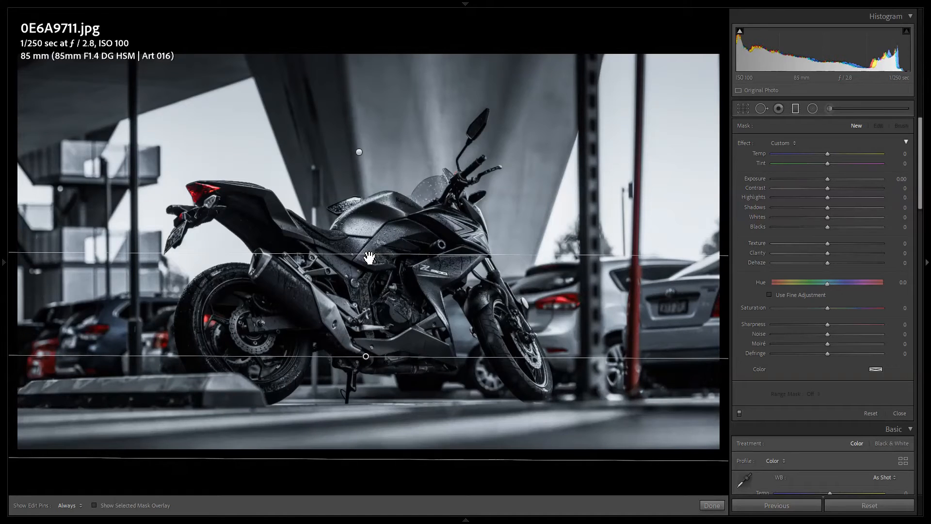
{"action": "mouse_move", "coordinate": [369, 257]}
{"action": "left_mouse_down"}
{"action": "mouse_move", "coordinate": [370, 304]}
{"action": "mouse_move", "coordinate": [367, 273]}
{"action": "left_mouse_up"}
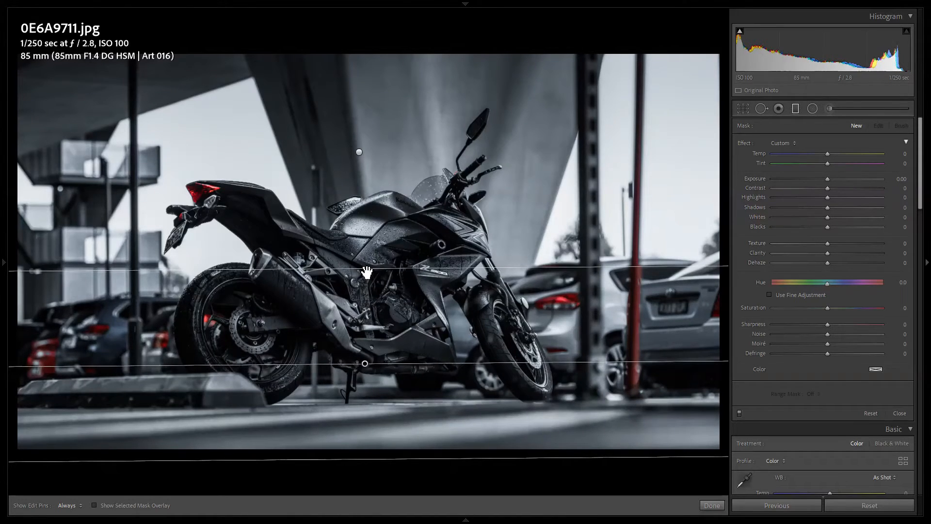
{"action": "left_click_drag", "start_coordinate": [366, 273], "coordinate": [368, 322]}
{"action": "left_click_drag", "start_coordinate": [366, 387], "coordinate": [364, 357]}
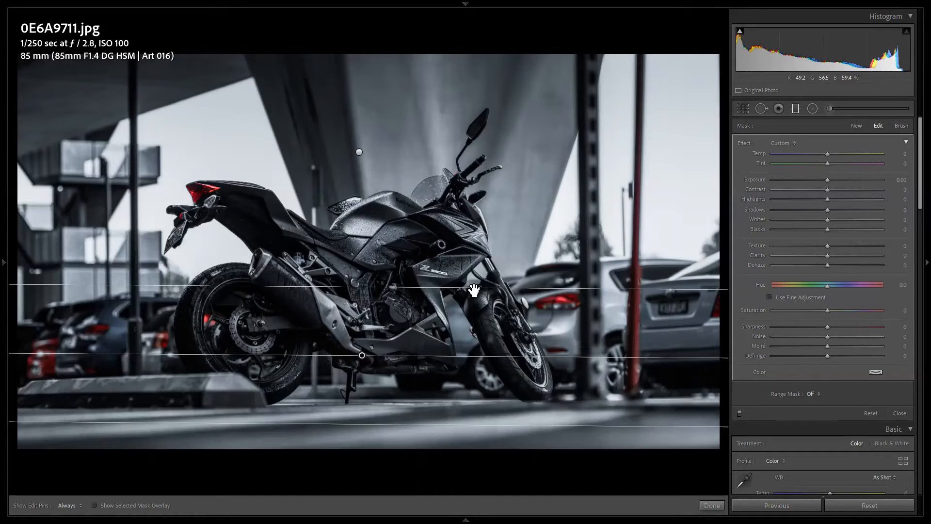
{"action": "left_click_drag", "start_coordinate": [456, 290], "coordinate": [454, 298]}
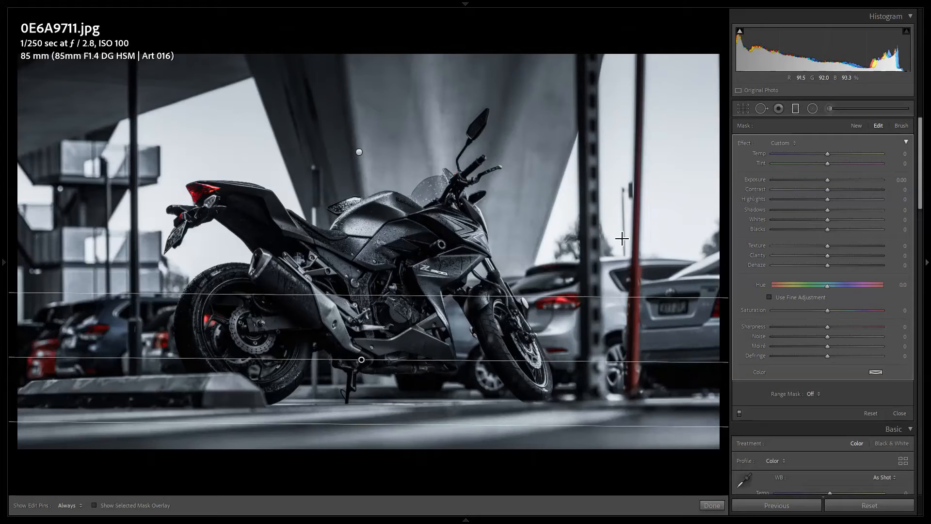
Set the lower graduated filter's Exposure to -0.92 and Clarity to 20, and finish editing it.
{"action": "left_click", "coordinate": [895, 181]}
{"action": "key", "text": "BackSpace"}
{"action": "type", "text": "-92"}
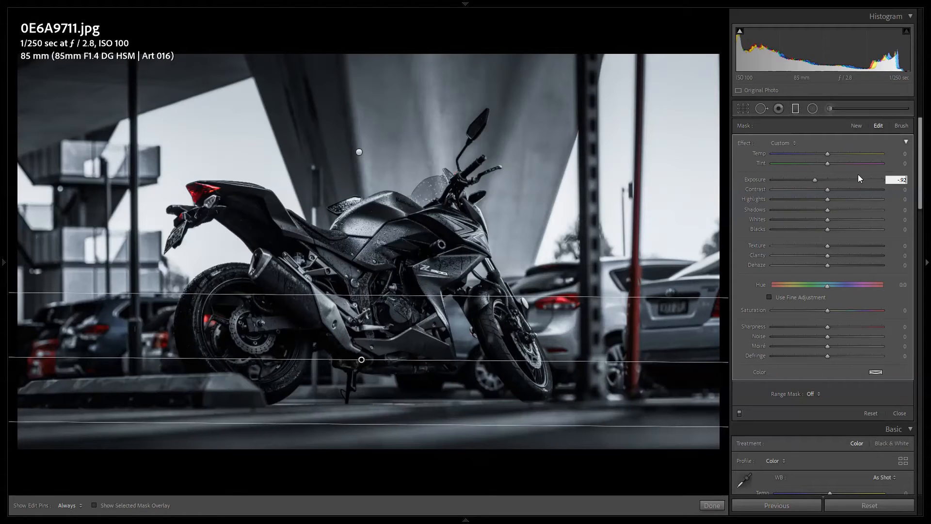
{"action": "key", "text": "Return"}
{"action": "left_click", "coordinate": [904, 256]}
{"action": "type", "text": "20"}
{"action": "key", "text": "Return"}
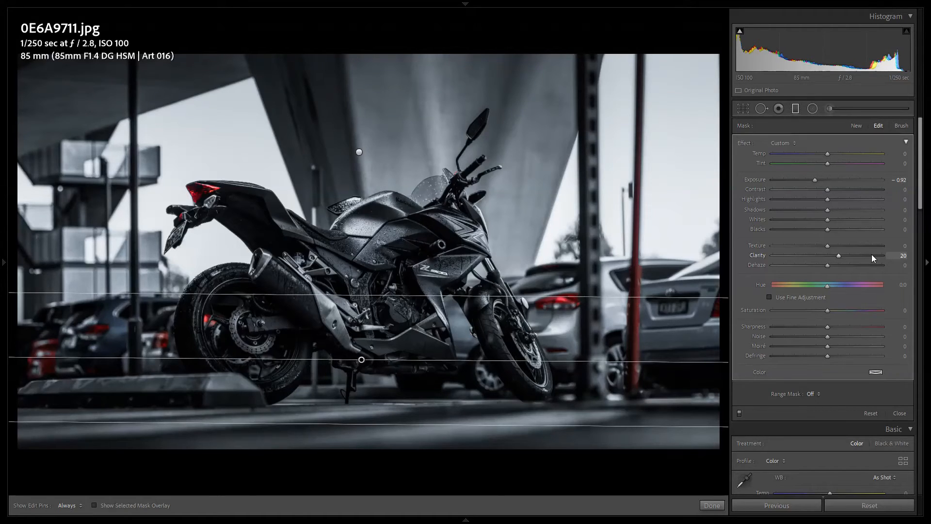
{"action": "left_click", "coordinate": [713, 505]}
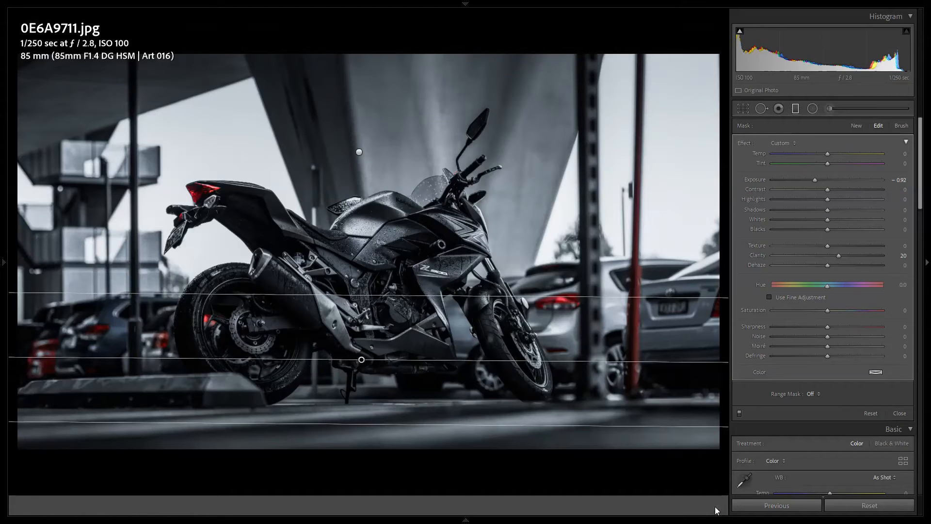
Add a large inverted radial filter centred just above the motorcycle's tail light, and rotate the ellipse counterclockwise.
{"action": "left_click", "coordinate": [812, 109]}
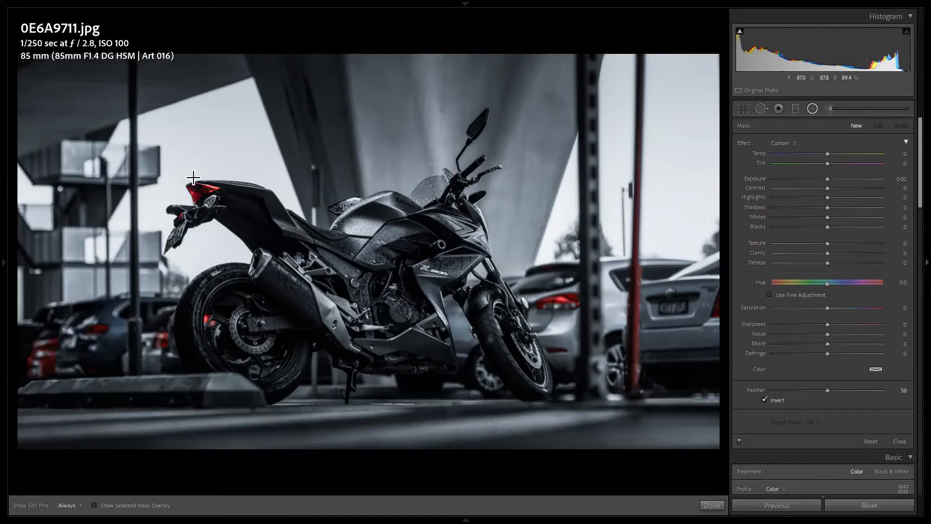
{"action": "left_click_drag", "start_coordinate": [194, 173], "coordinate": [426, 324]}
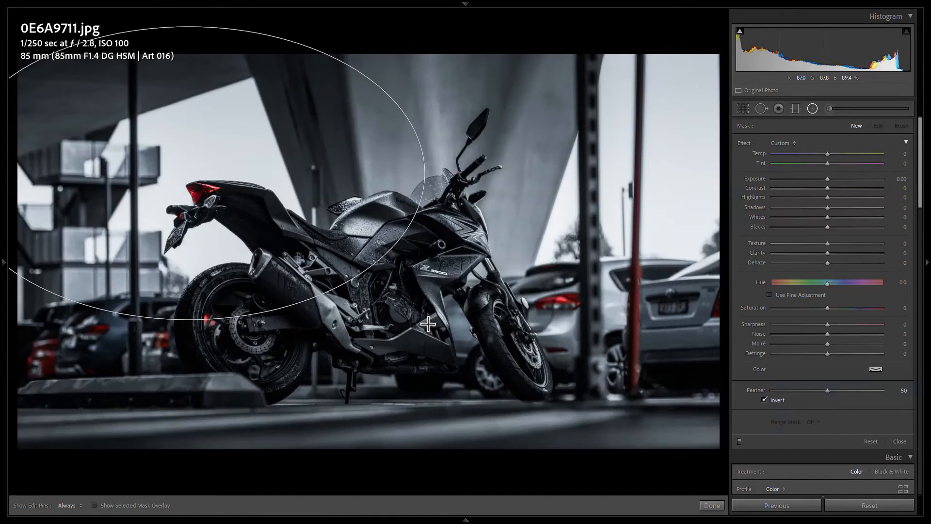
{"action": "left_click_drag", "start_coordinate": [189, 331], "coordinate": [245, 311]}
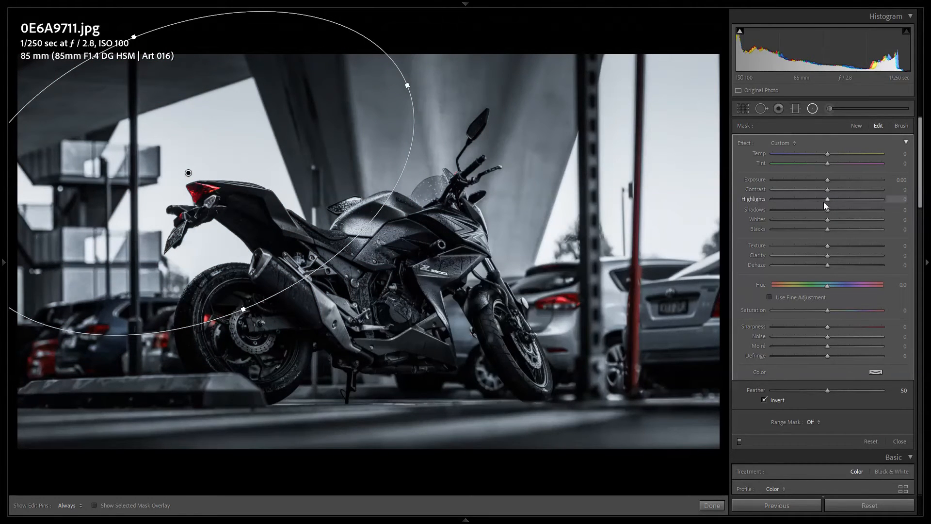
Set the radial filter's Exposure to 0.88, Contrast to -50, Highlights to -100 and Clarity to -100.
{"action": "left_click", "coordinate": [894, 180]}
{"action": "type", "text": ".88"}
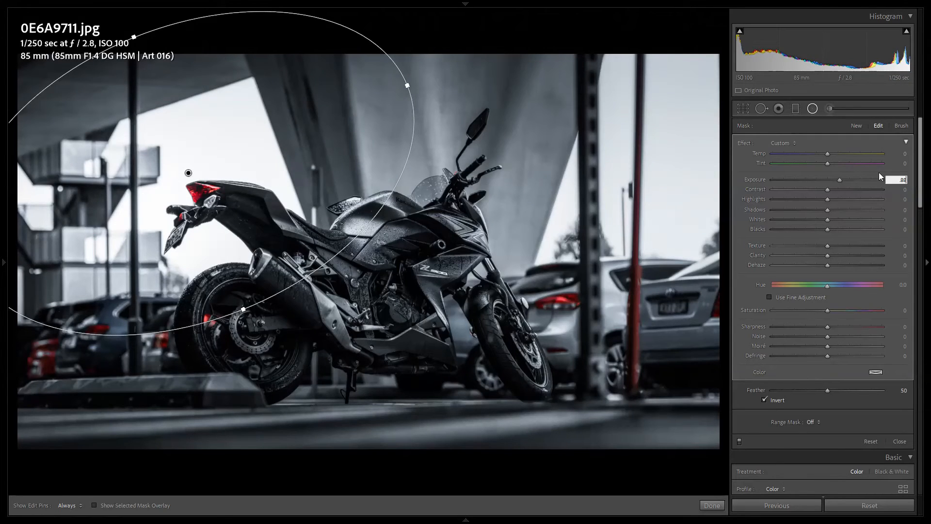
{"action": "key", "text": "Tab"}
{"action": "type", "text": "-50"}
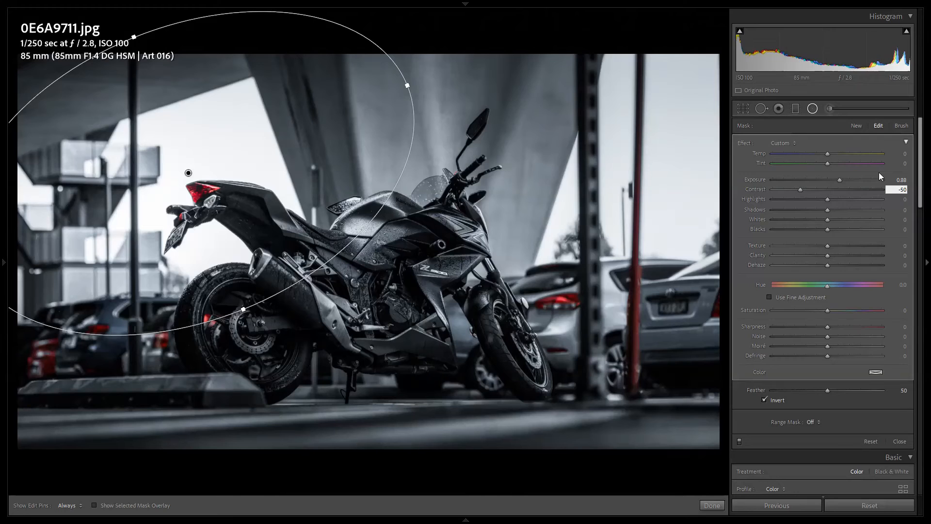
{"action": "key", "text": "Tab"}
{"action": "type", "text": "-100"}
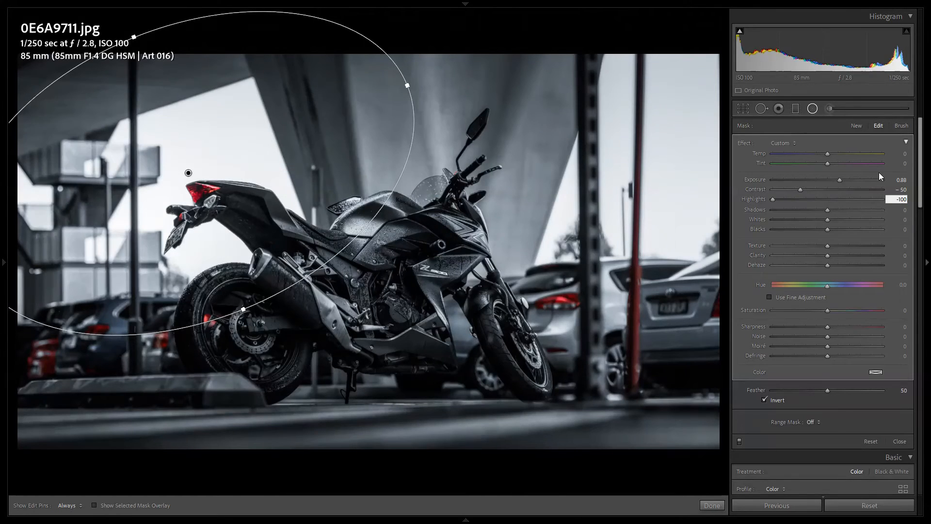
{"action": "key", "text": "Return"}
{"action": "left_click", "coordinate": [904, 256]}
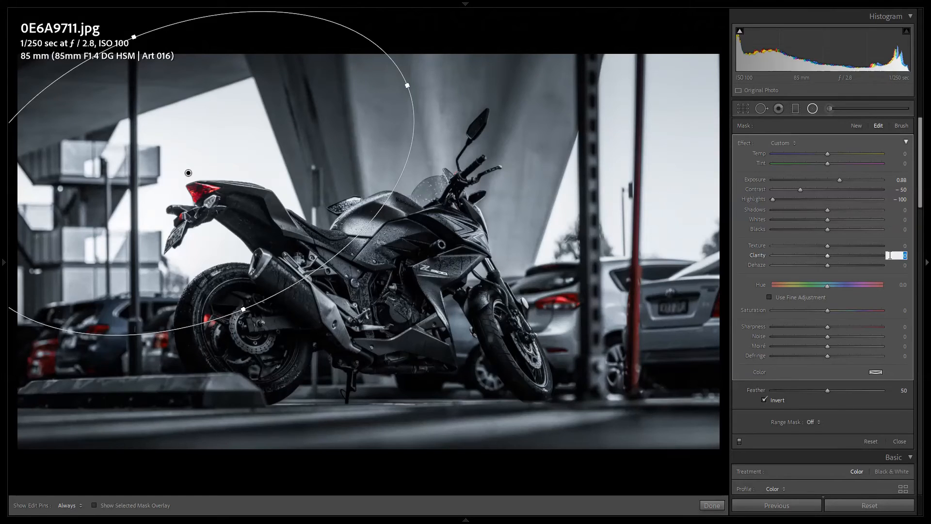
{"action": "type", "text": "-100"}
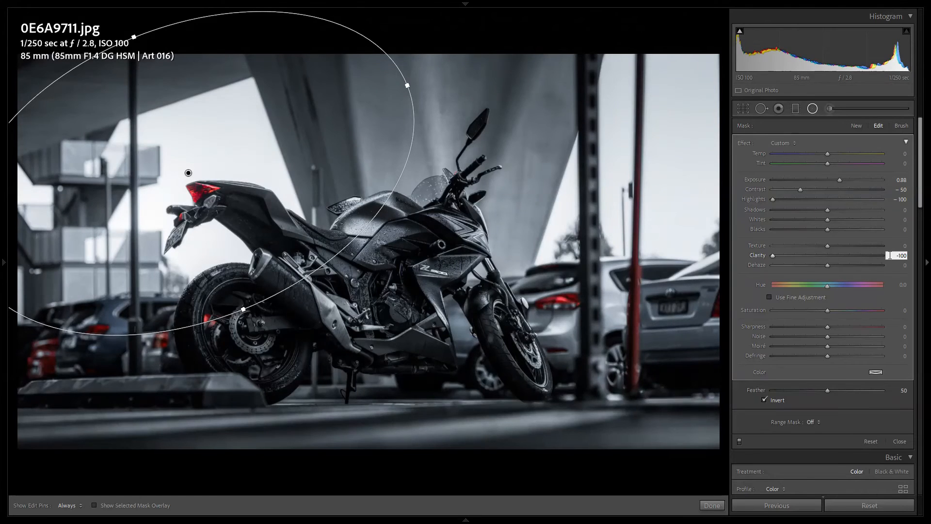
{"action": "key", "text": "Return"}
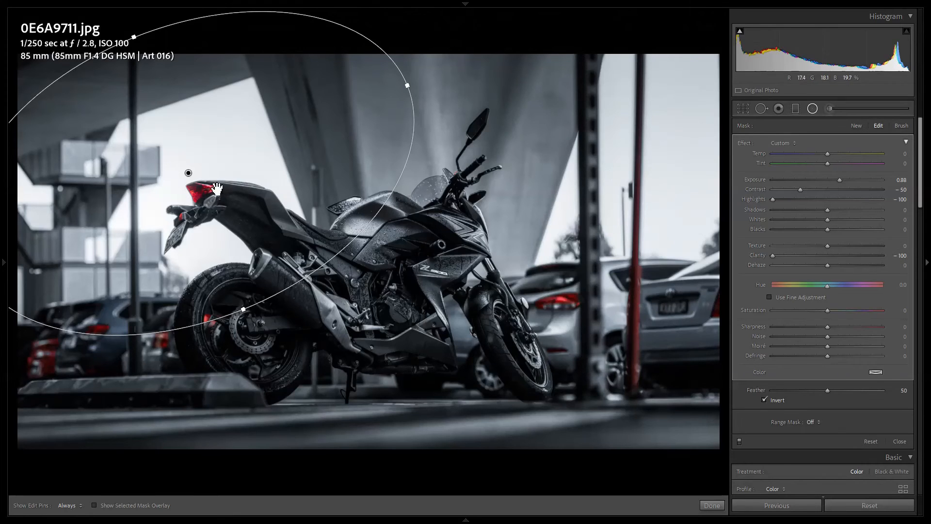
Duplicate the radial filter and move the copy onto the bright sky area beside the dark perforated post.
{"action": "right_click", "coordinate": [190, 174]}
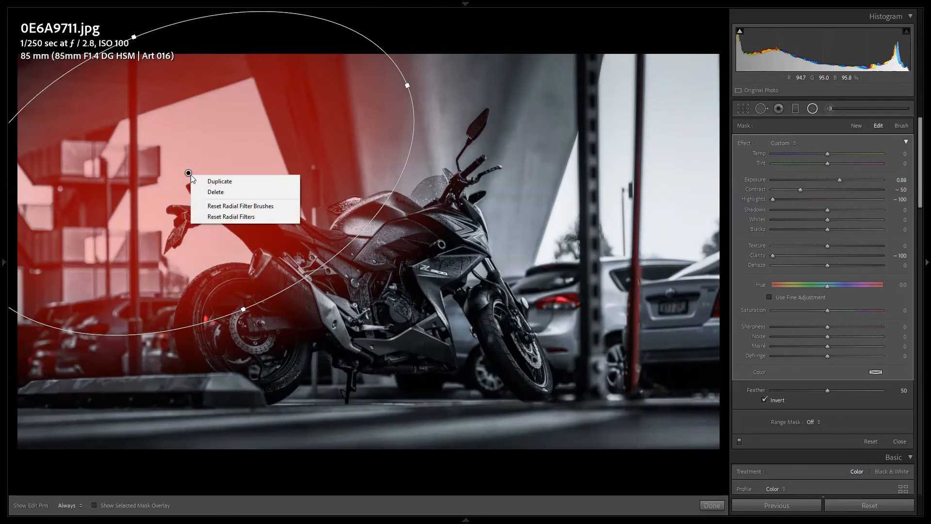
{"action": "left_click", "coordinate": [224, 184]}
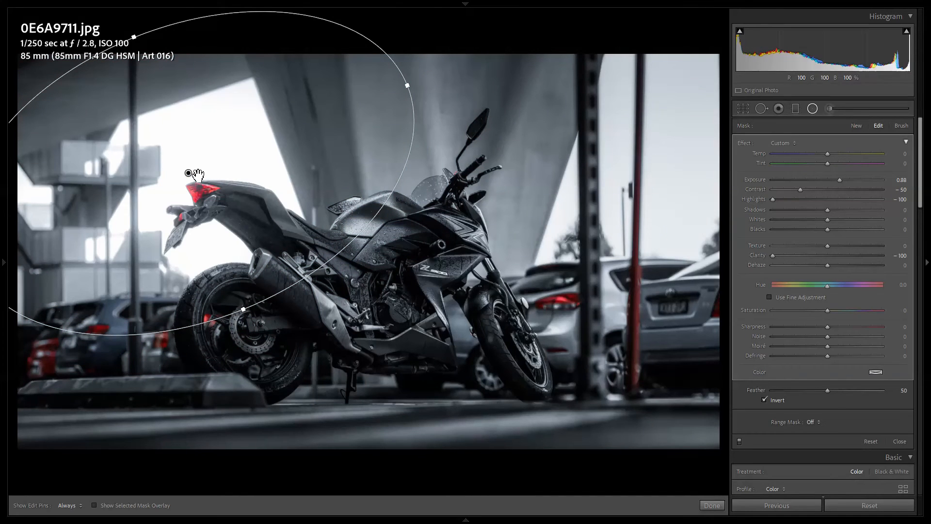
{"action": "left_click_drag", "start_coordinate": [188, 172], "coordinate": [616, 185]}
Rotate and enlarge the duplicated radial filter so it reaches the motorcycle's engine and front wheel, and finish editing it.
{"action": "left_click_drag", "start_coordinate": [394, 267], "coordinate": [456, 250]}
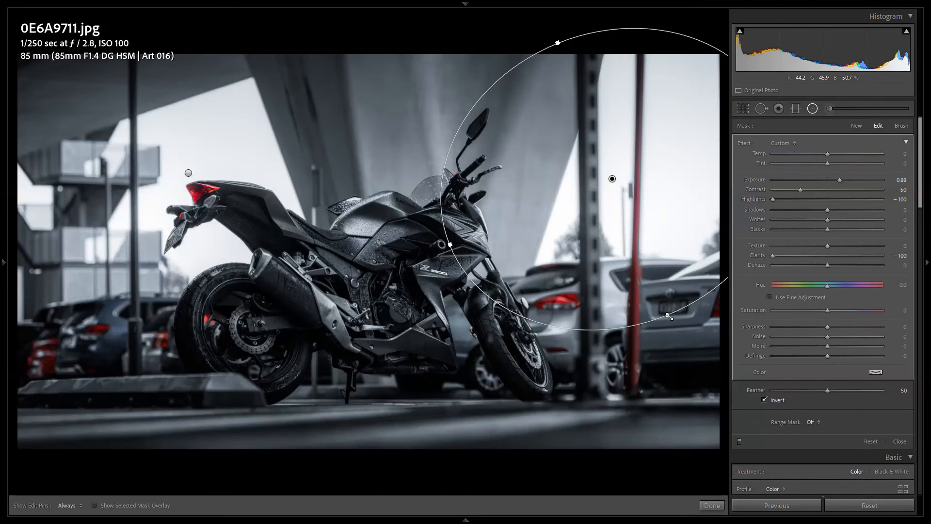
{"action": "left_click_drag", "start_coordinate": [669, 317], "coordinate": [689, 347]}
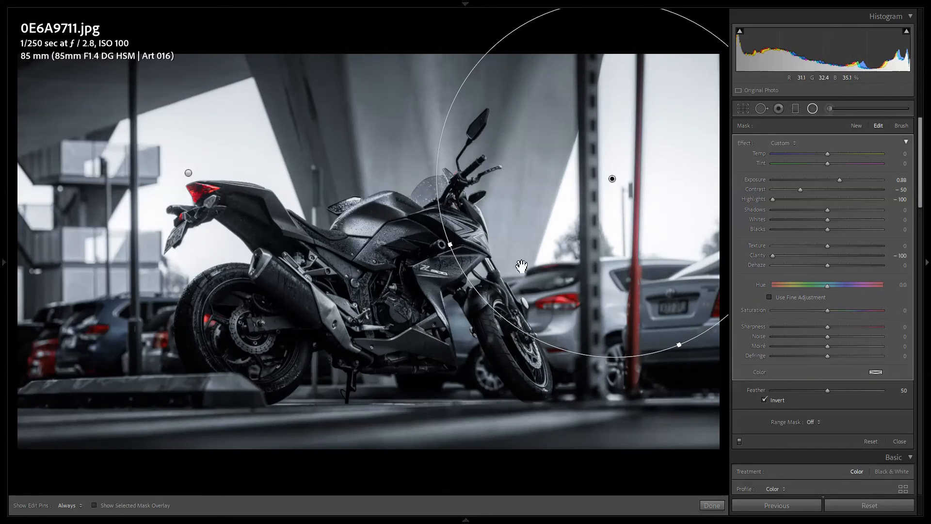
{"action": "left_click_drag", "start_coordinate": [451, 244], "coordinate": [409, 248]}
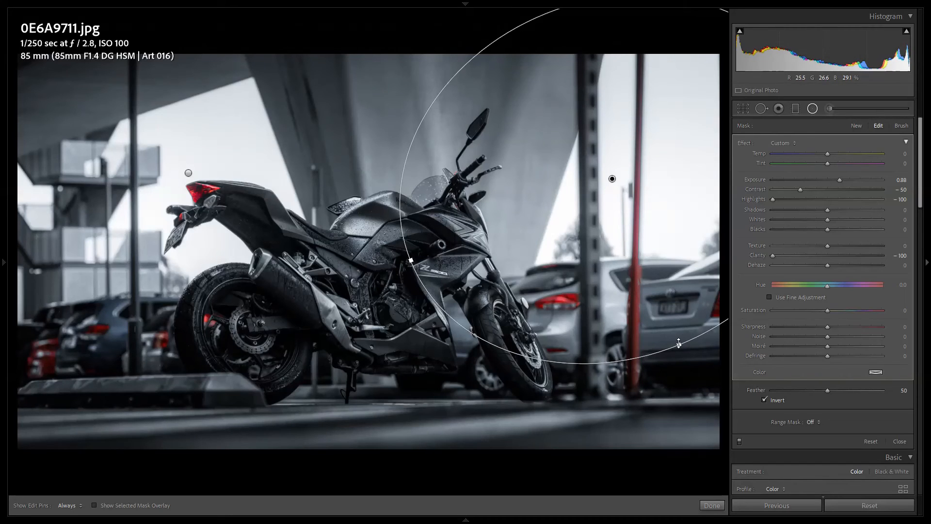
{"action": "left_click_drag", "start_coordinate": [678, 343], "coordinate": [679, 344]}
{"action": "left_click", "coordinate": [710, 504]}
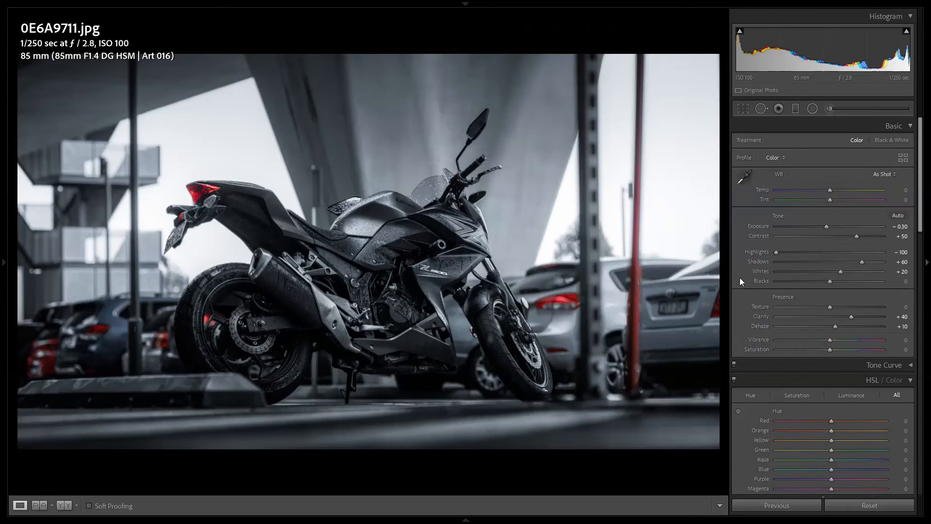
{"action": "key", "text": "alt"}
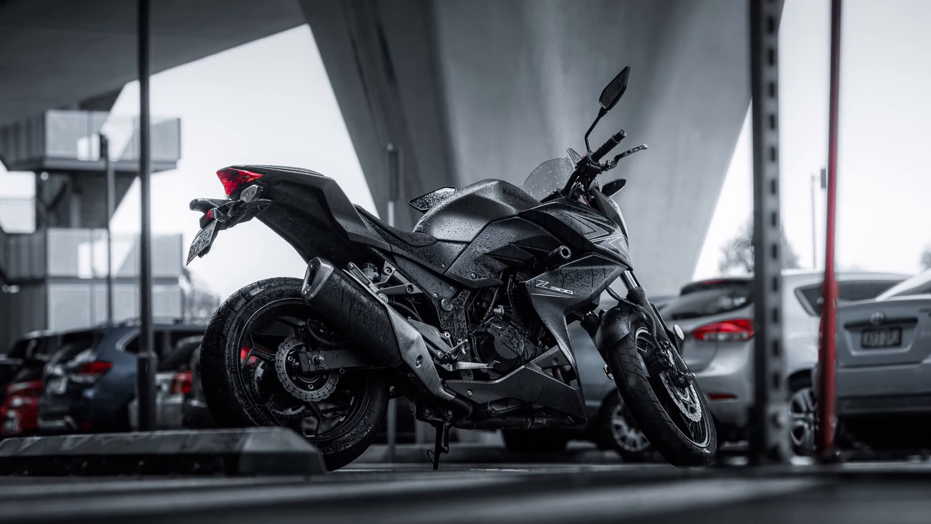